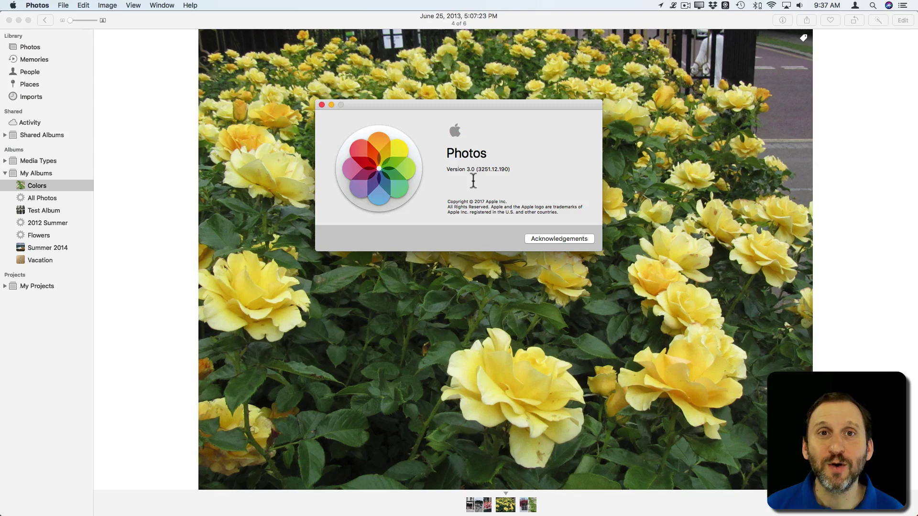
# - Close the About Photos window and start editing the yellow roses photo
pyautogui.click(321, 105)
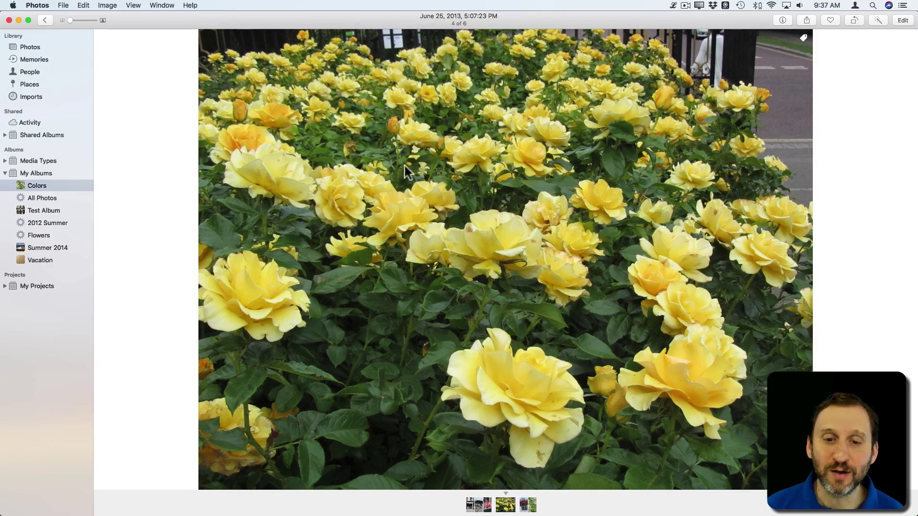
pyautogui.click(903, 20)
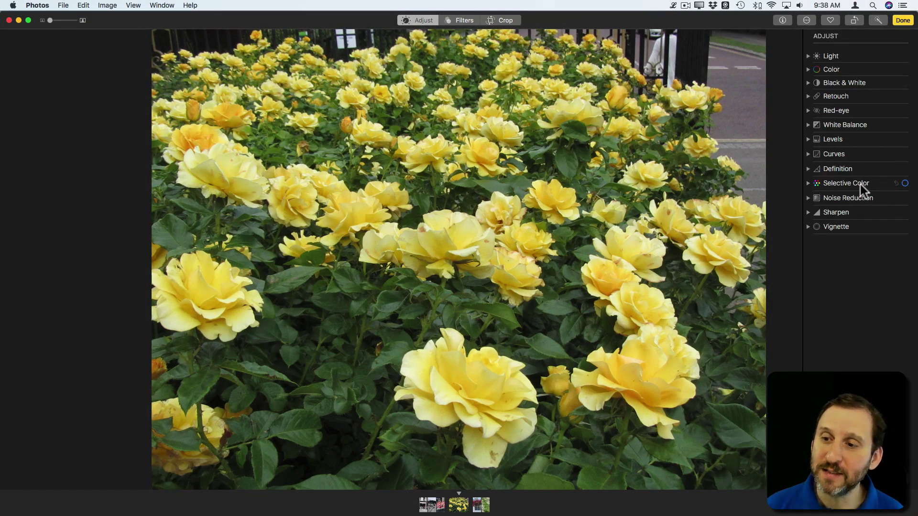
# - Expand the Selective Color adjustment in the Adjust panel
pyautogui.click(809, 184)
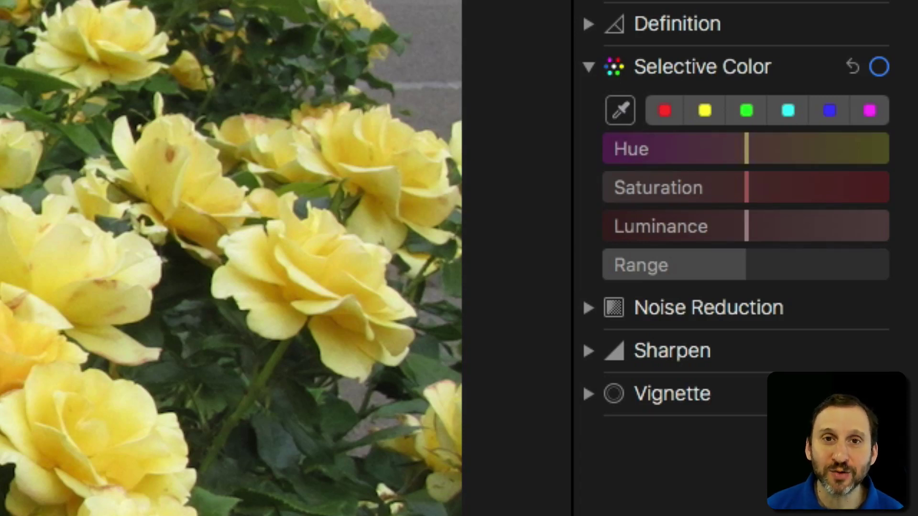
pyautogui.click(706, 115)
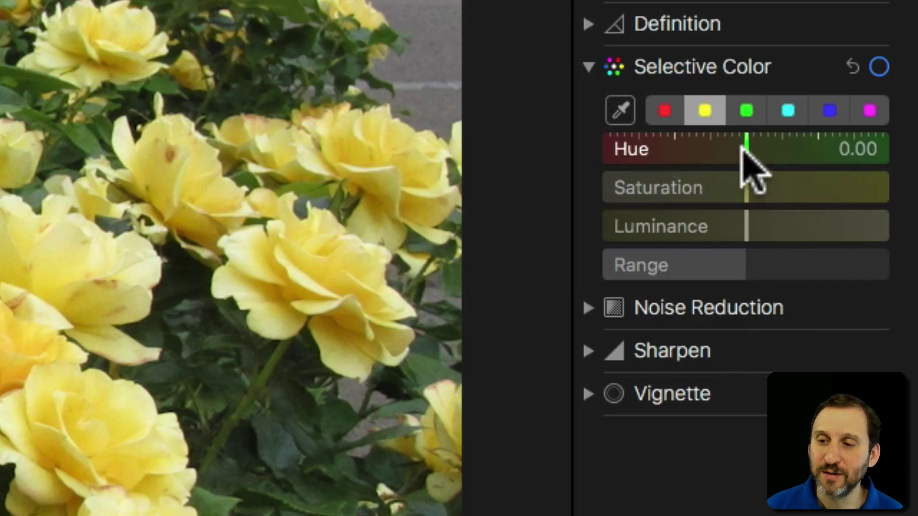
pyautogui.moveTo(743, 148); pyautogui.dragTo(746, 214)
pyautogui.click(748, 216)
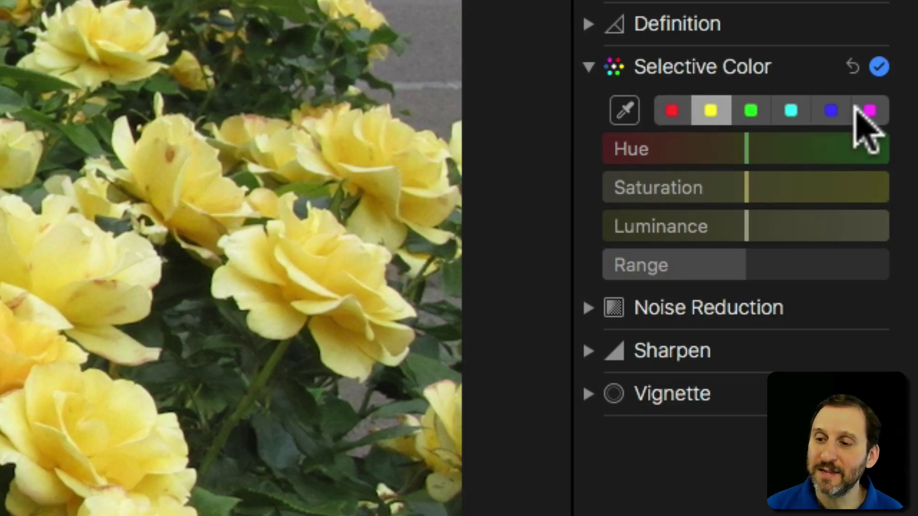
pyautogui.click(687, 113)
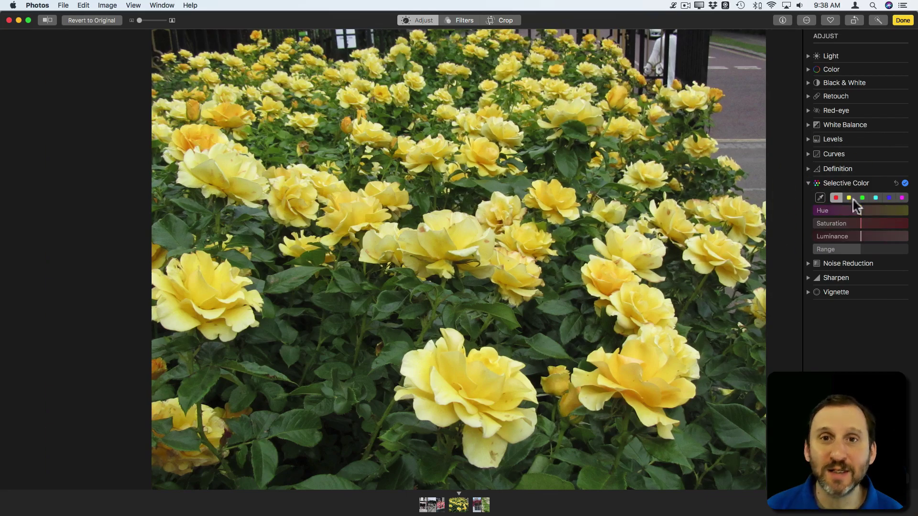
# - Sample a yellow rose and turn it deep red: Hue -60.00, Luminance -31.25, Saturation adjusted
pyautogui.click(819, 198)
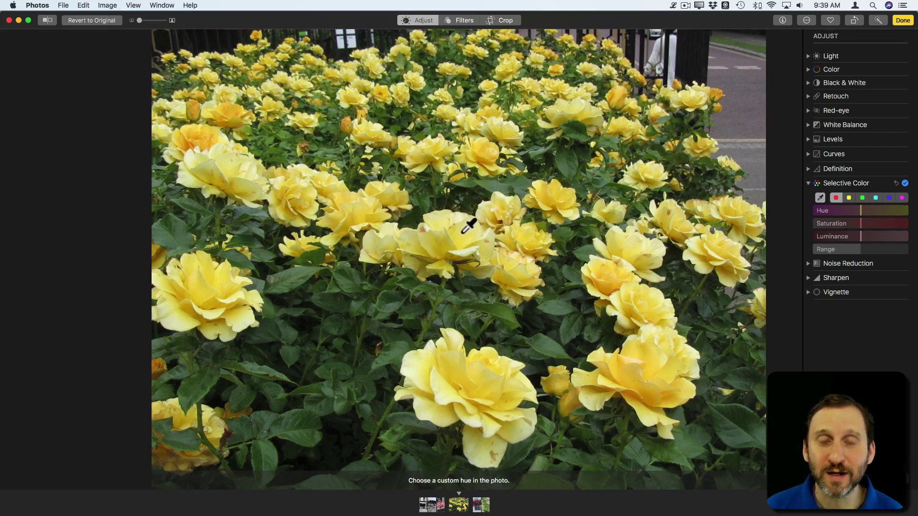
pyautogui.click(462, 233)
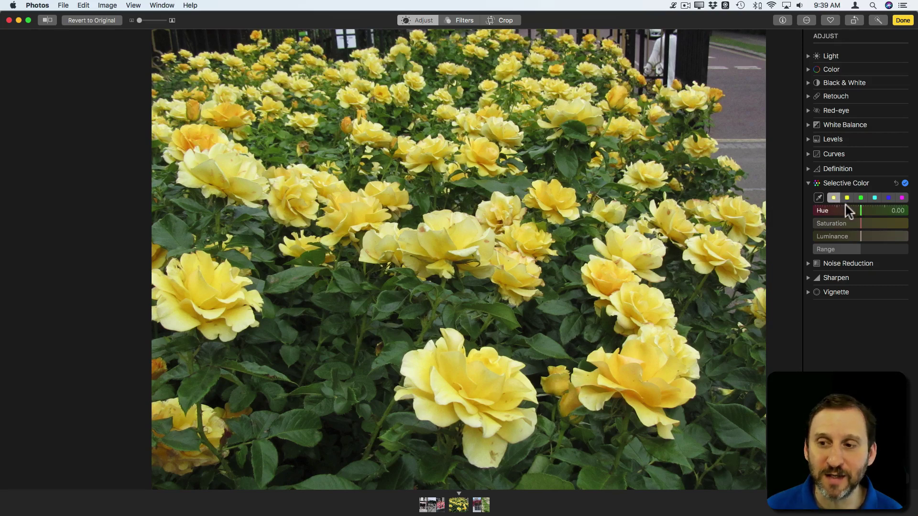
pyautogui.moveTo(859, 211)
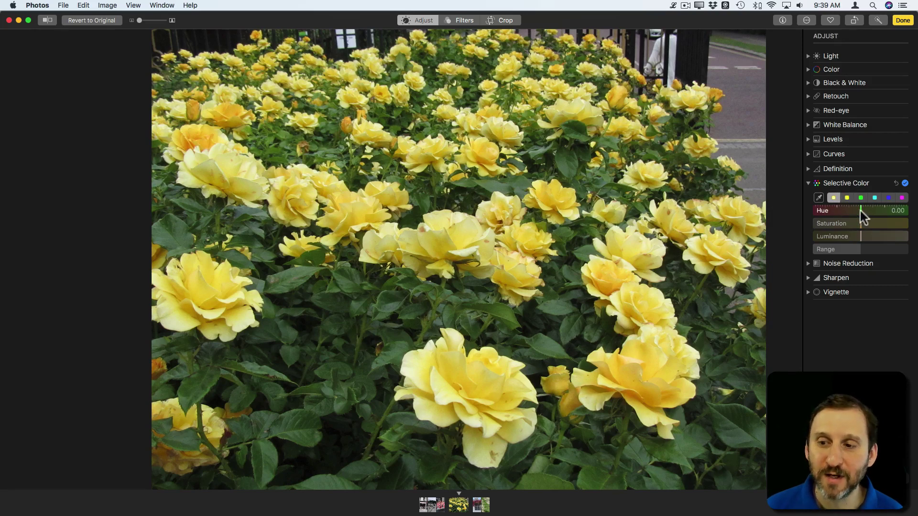
pyautogui.moveTo(877, 211); pyautogui.dragTo(839, 240)
pyautogui.moveTo(862, 222)
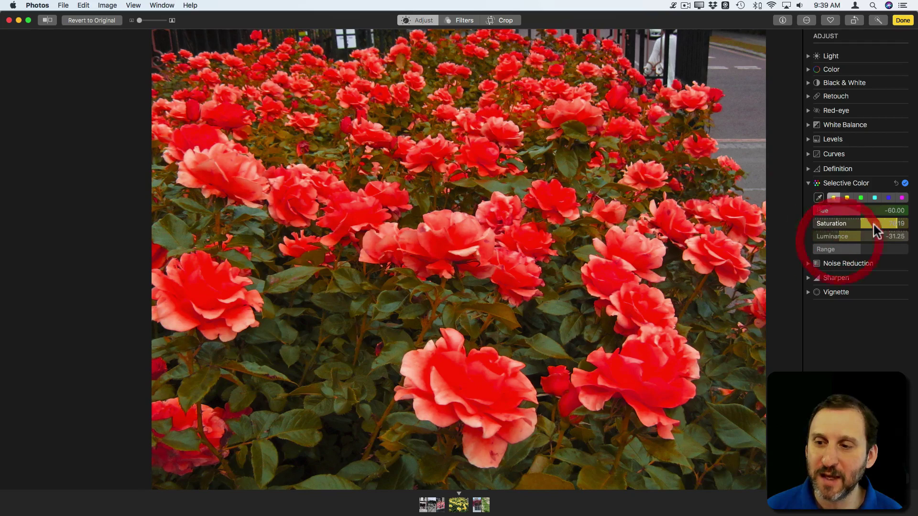
pyautogui.moveTo(895, 225)
pyautogui.mouseDown()
pyautogui.moveTo(873, 228)
pyautogui.moveTo(893, 227)
pyautogui.mouseUp()
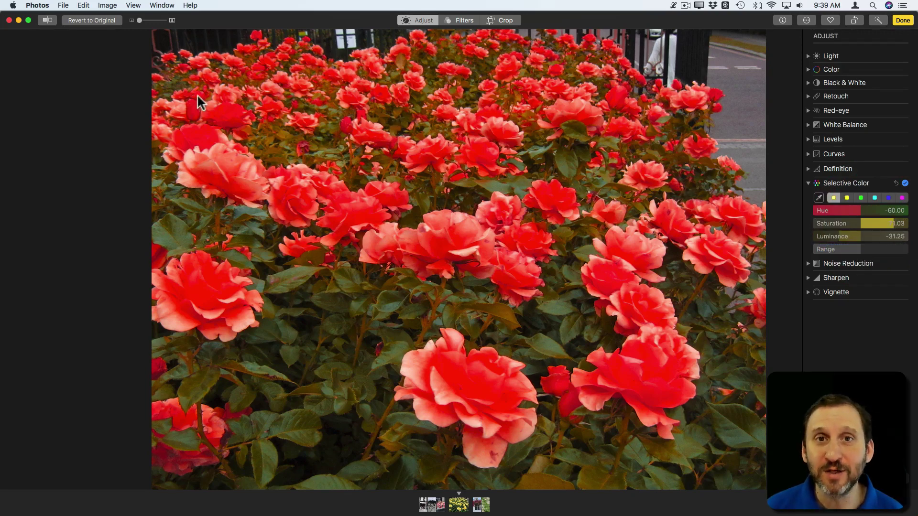
# - Compare the red roses with the original, leaving Selective Color switched off
pyautogui.click(50, 22)
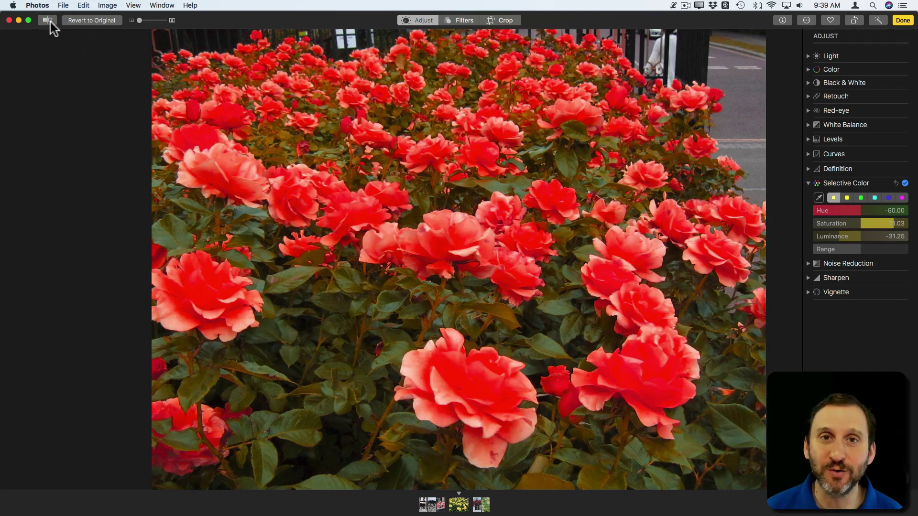
pyautogui.click(905, 184)
pyautogui.click(905, 183)
pyautogui.click(904, 183)
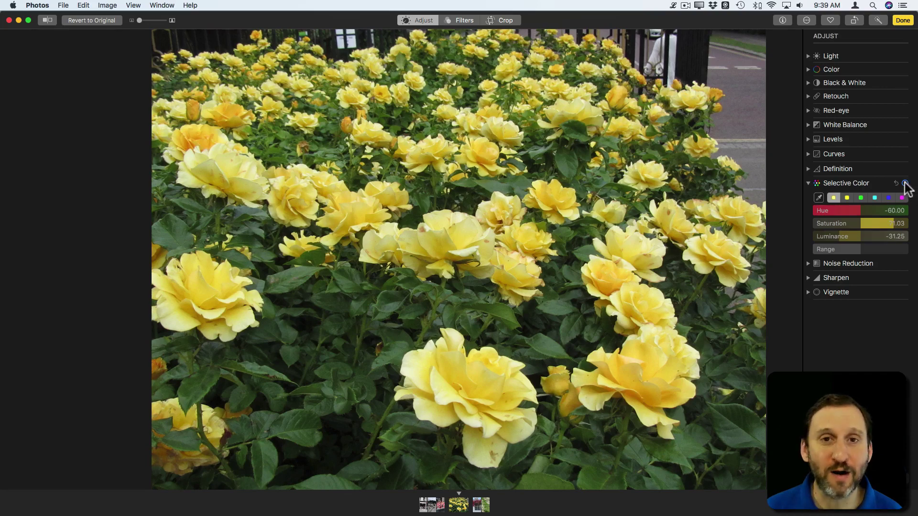
pyautogui.click(904, 184)
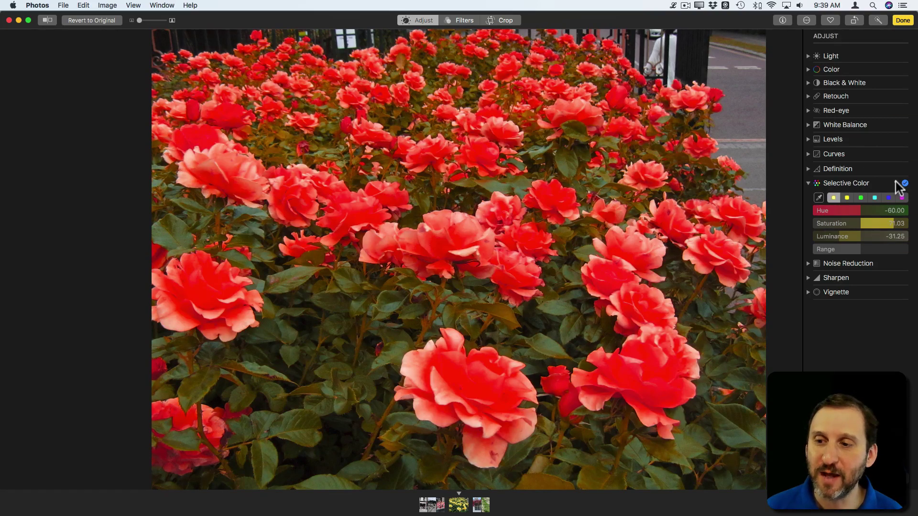
pyautogui.click(904, 184)
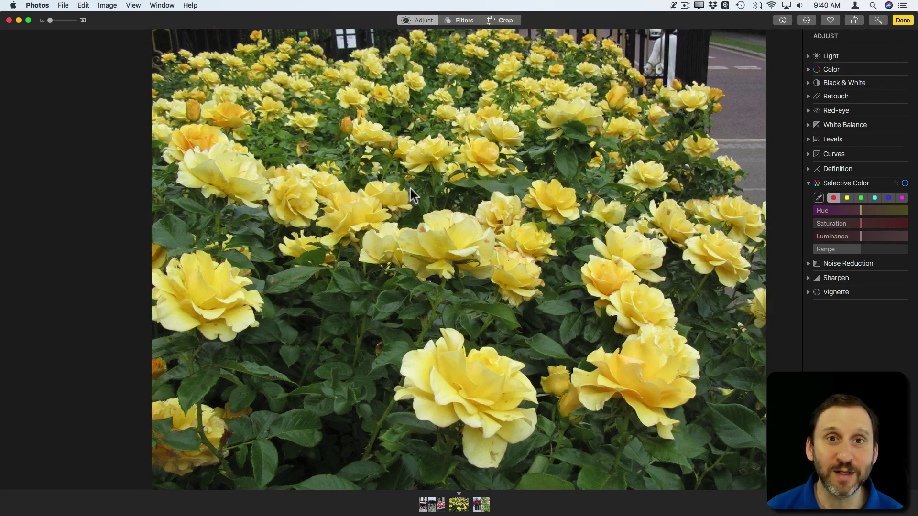
# - Finish the roses edit and open the chessboard photo from the Colors album for editing
pyautogui.click(218, 19)
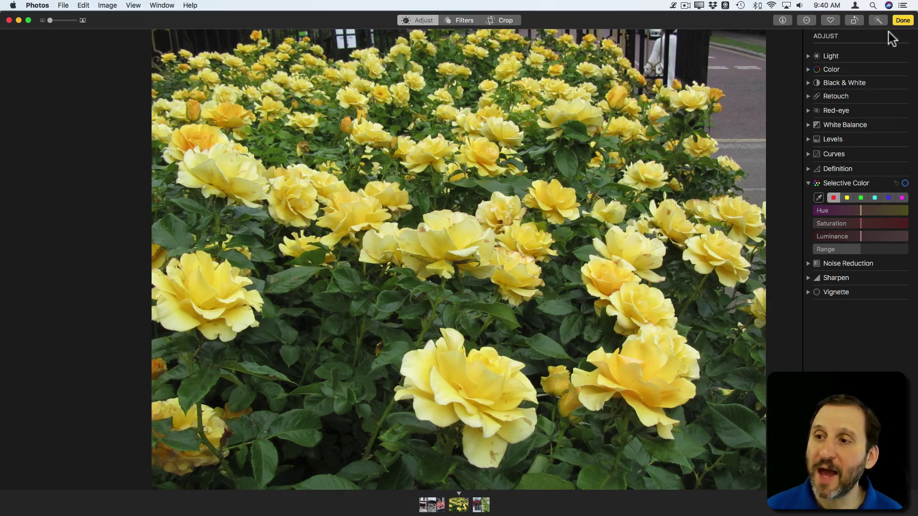
pyautogui.click(903, 21)
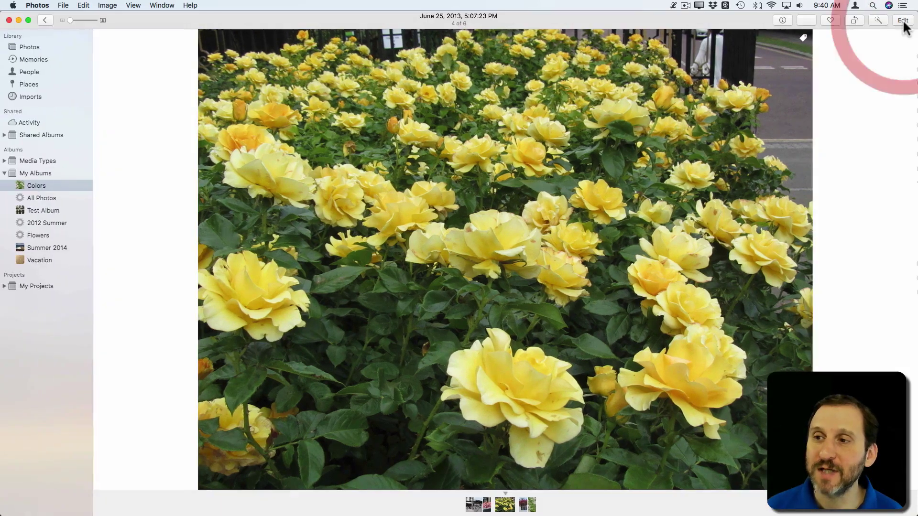
pyautogui.click(45, 20)
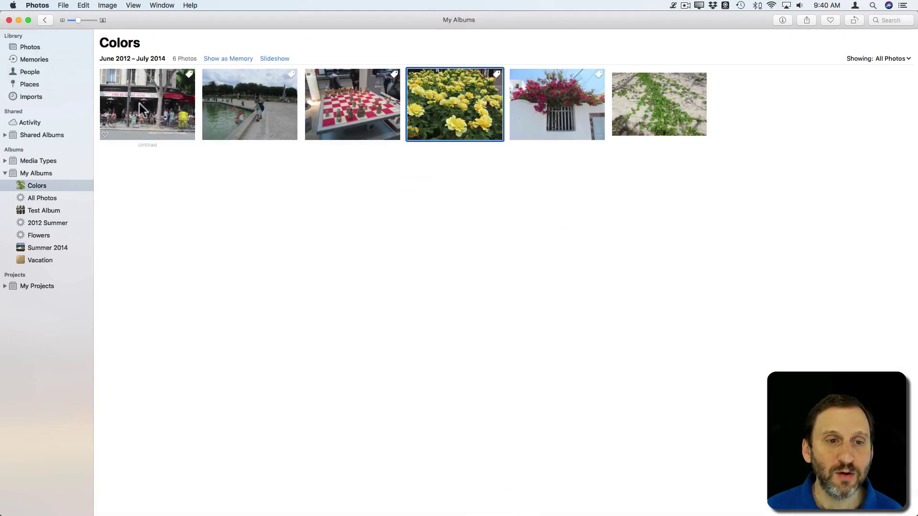
pyautogui.doubleClick(370, 93)
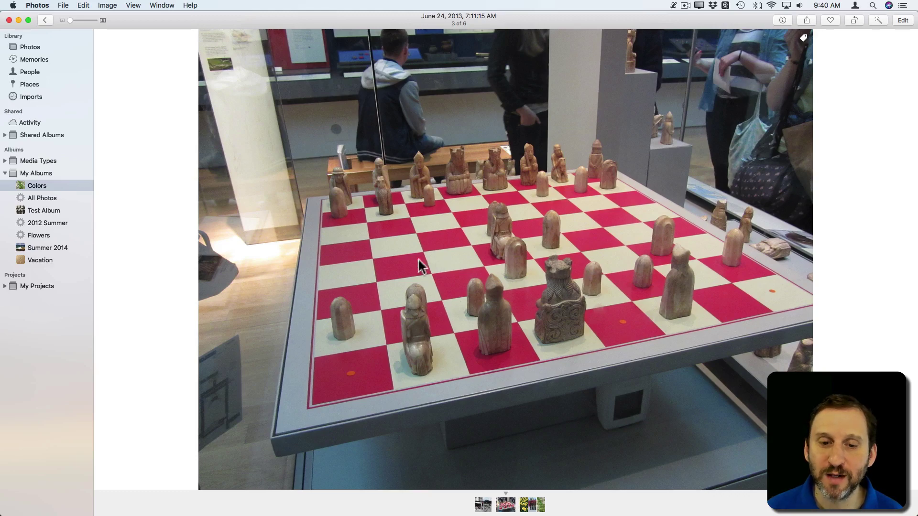
pyautogui.click(905, 20)
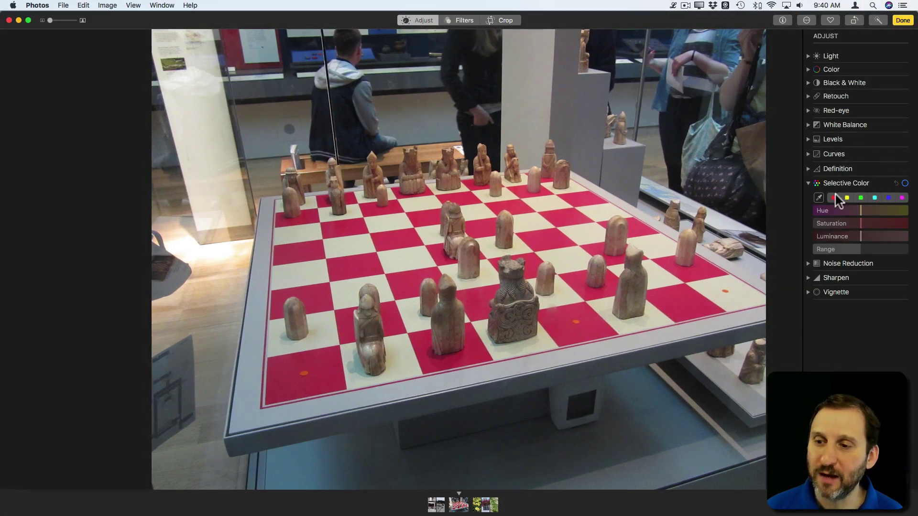
# - Choose the red swatch and sample a red chessboard square as the custom hue
pyautogui.click(834, 198)
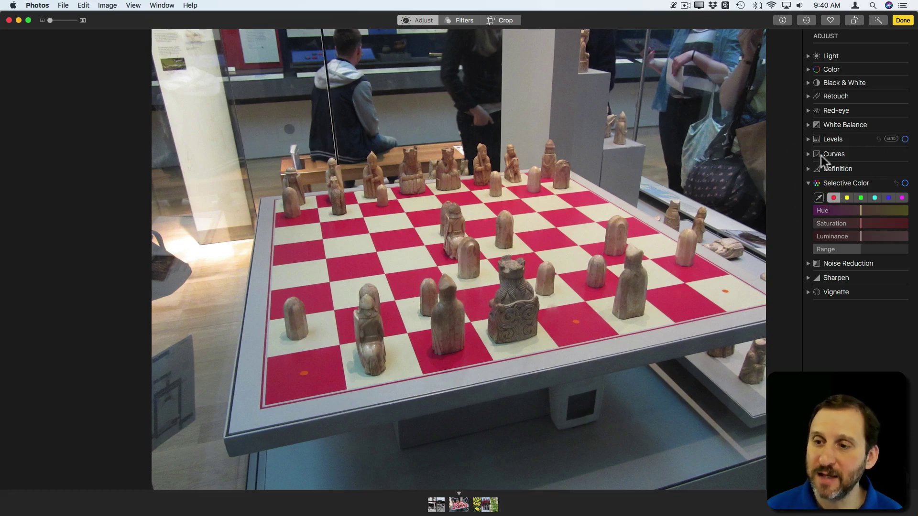
pyautogui.click(818, 197)
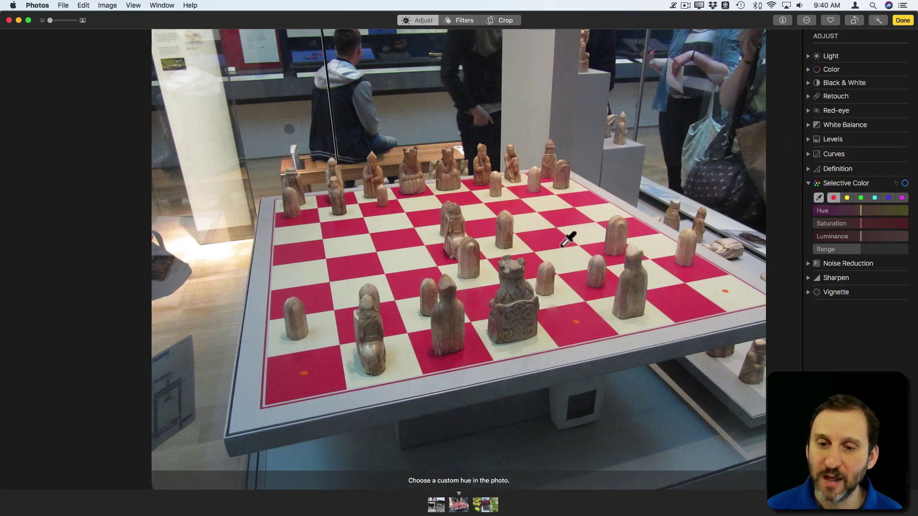
pyautogui.click(547, 241)
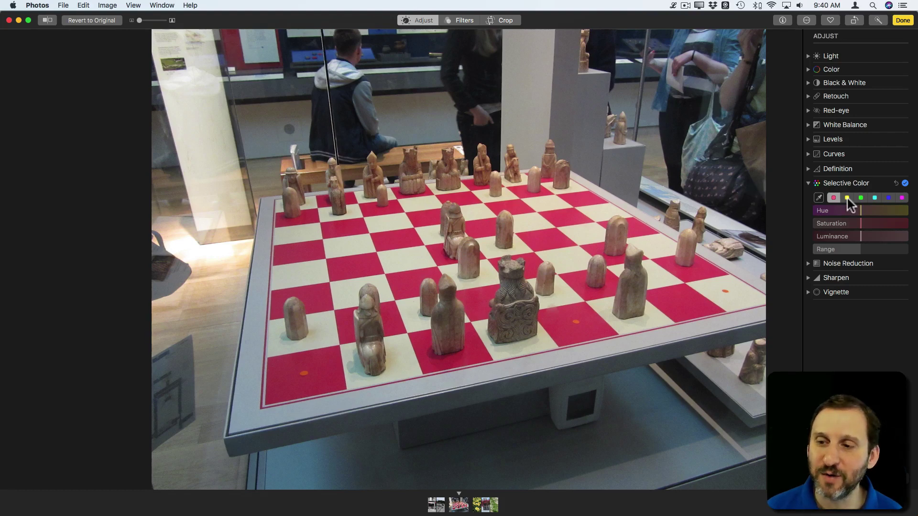
# - Shift the red squares' hue, set Saturation 12.06, Luminance -21.45, and drop Range to 0.00
pyautogui.moveTo(865, 210)
pyautogui.mouseDown()
pyautogui.moveTo(883, 211)
pyautogui.moveTo(831, 213)
pyautogui.moveTo(905, 216)
pyautogui.moveTo(822, 207)
pyautogui.moveTo(805, 220)
pyautogui.moveTo(897, 213)
pyautogui.moveTo(895, 226)
pyautogui.moveTo(840, 226)
pyautogui.moveTo(866, 225)
pyautogui.mouseUp()
pyautogui.moveTo(856, 239)
pyautogui.mouseDown()
pyautogui.moveTo(881, 234)
pyautogui.moveTo(848, 243)
pyautogui.mouseUp()
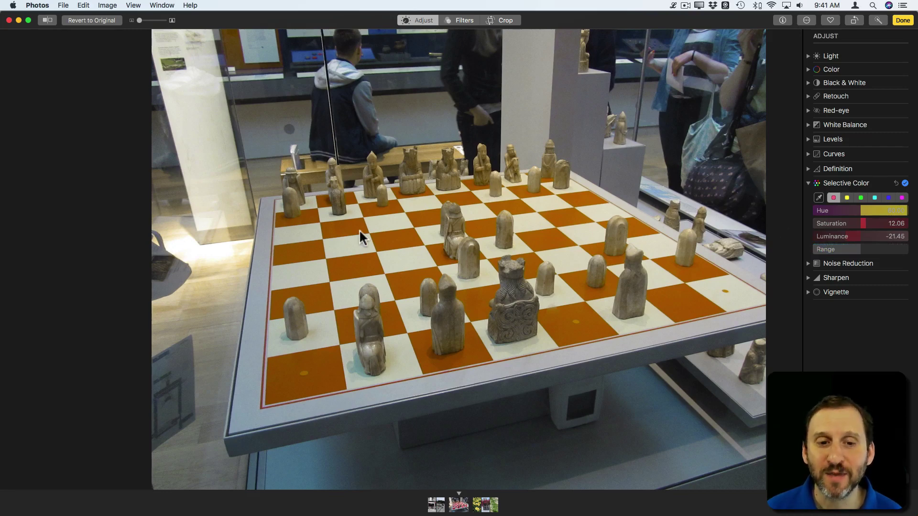
pyautogui.click(418, 271)
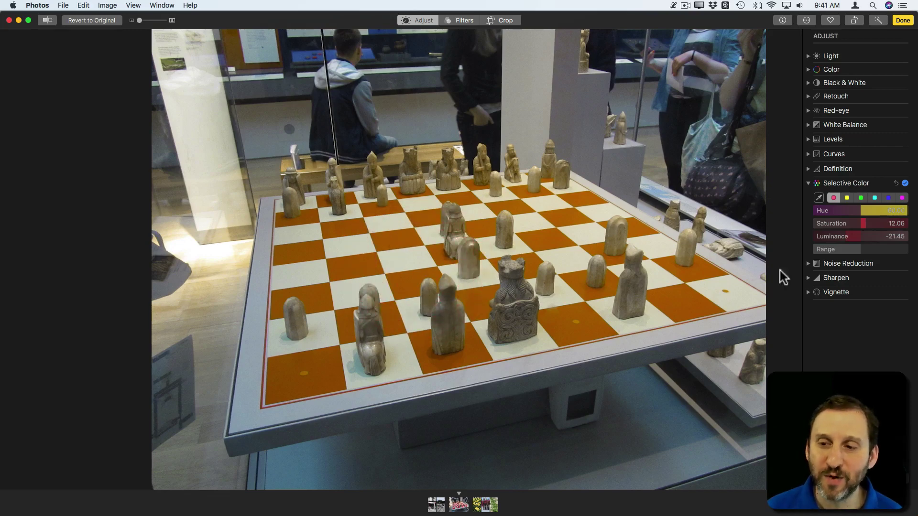
pyautogui.moveTo(855, 250); pyautogui.dragTo(813, 252)
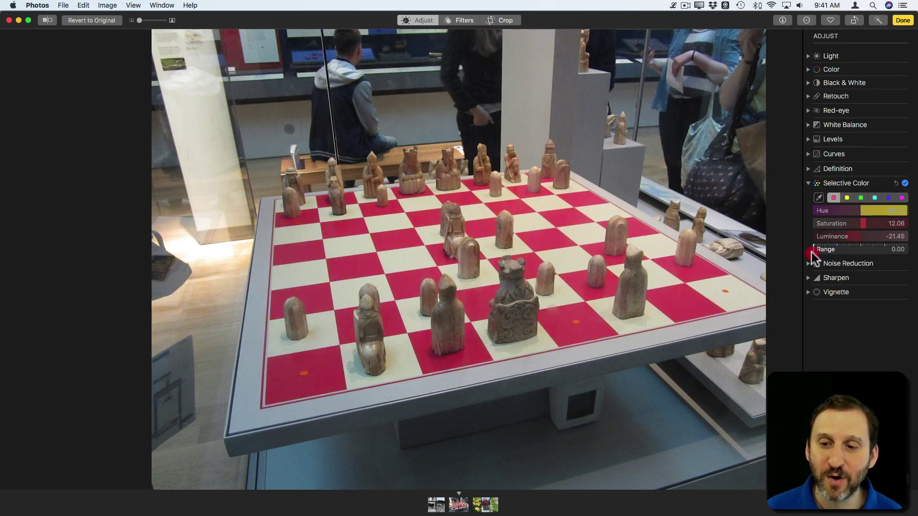
# - Widen Range to 0.30 so the squares turn orange, then compare with the original
pyautogui.moveTo(816, 252)
pyautogui.mouseDown()
pyautogui.moveTo(830, 256)
pyautogui.moveTo(807, 253)
pyautogui.moveTo(838, 252)
pyautogui.moveTo(827, 252)
pyautogui.mouseUp()
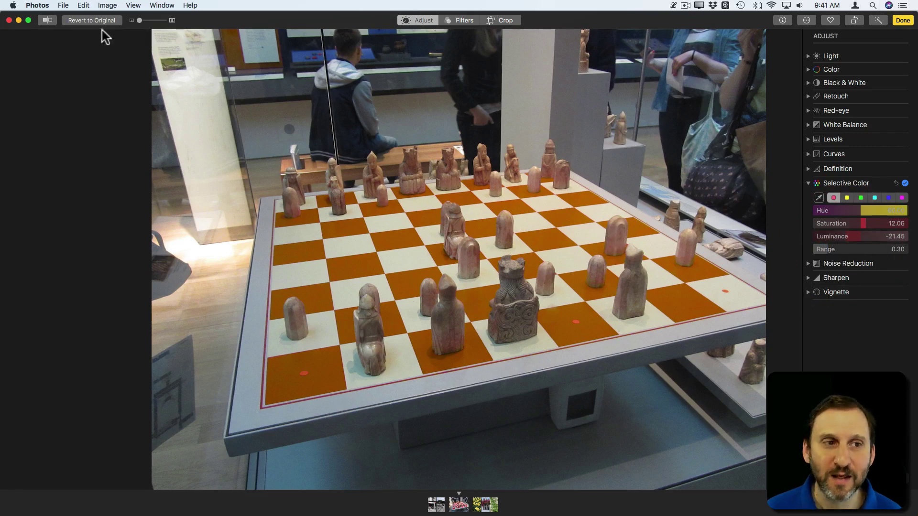
pyautogui.click(45, 20)
# - Revert the chessboard photo to its original and finish editing it
pyautogui.click(45, 20)
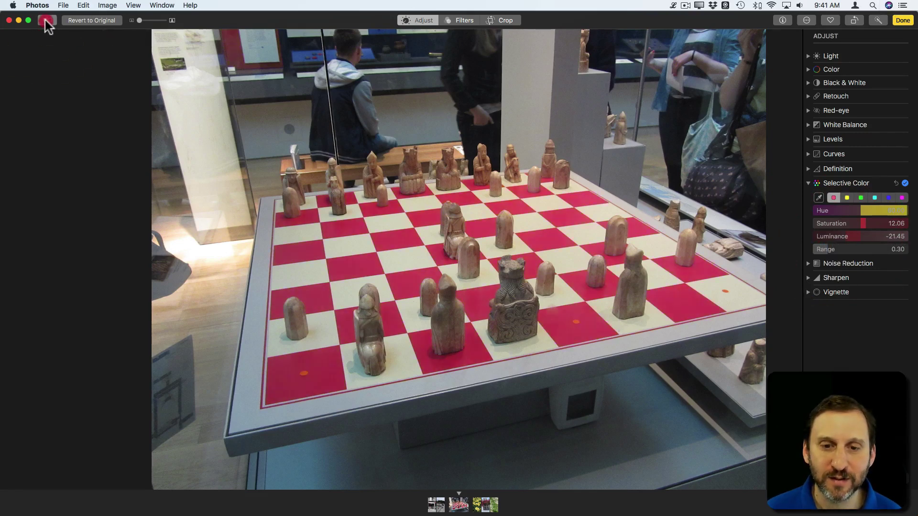
pyautogui.click(92, 20)
pyautogui.click(903, 20)
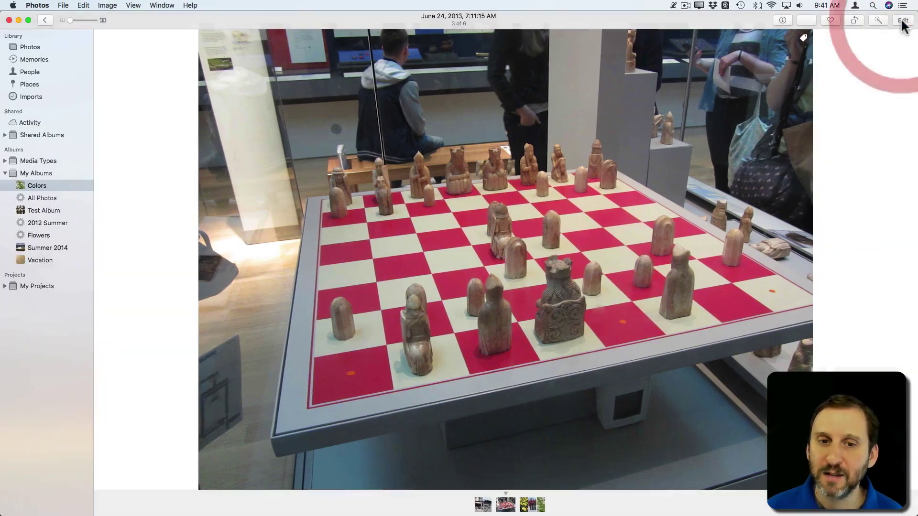
# - Open the Cafe du Rendez-Vous street photo from the Colors album for editing
pyautogui.click(45, 20)
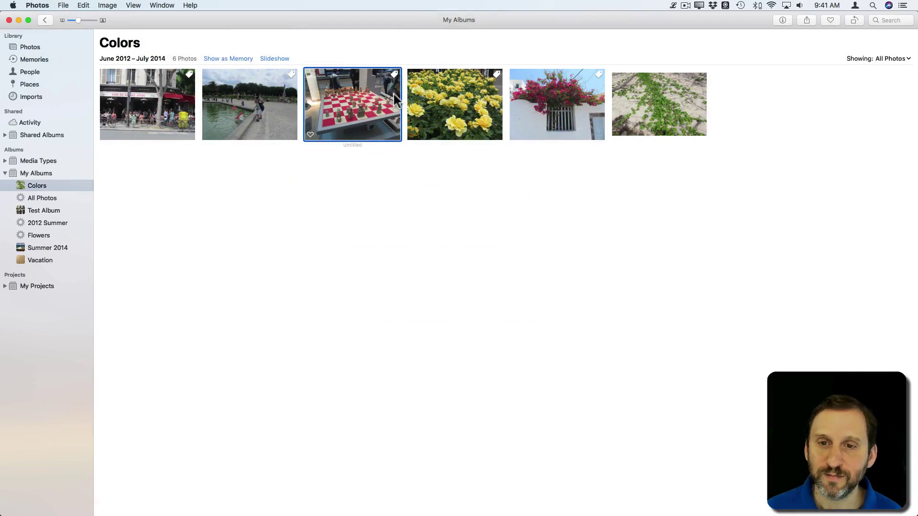
pyautogui.doubleClick(145, 108)
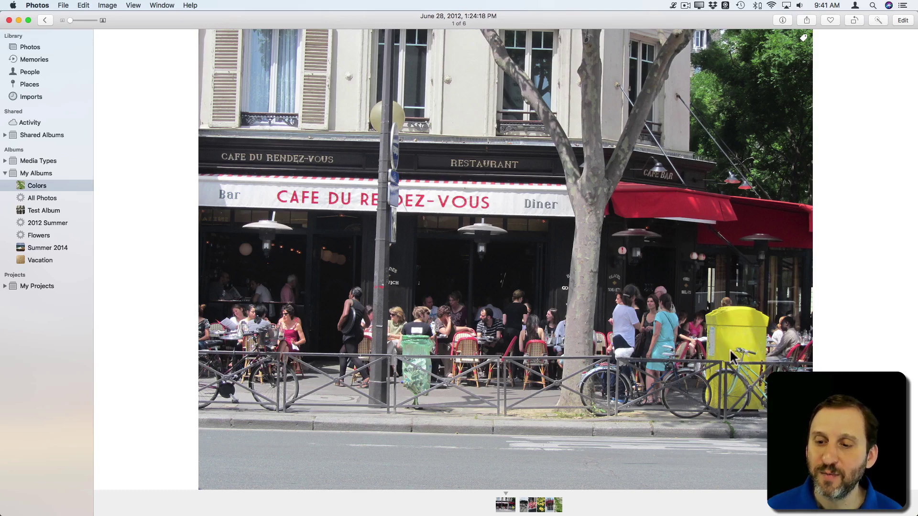
pyautogui.click(903, 20)
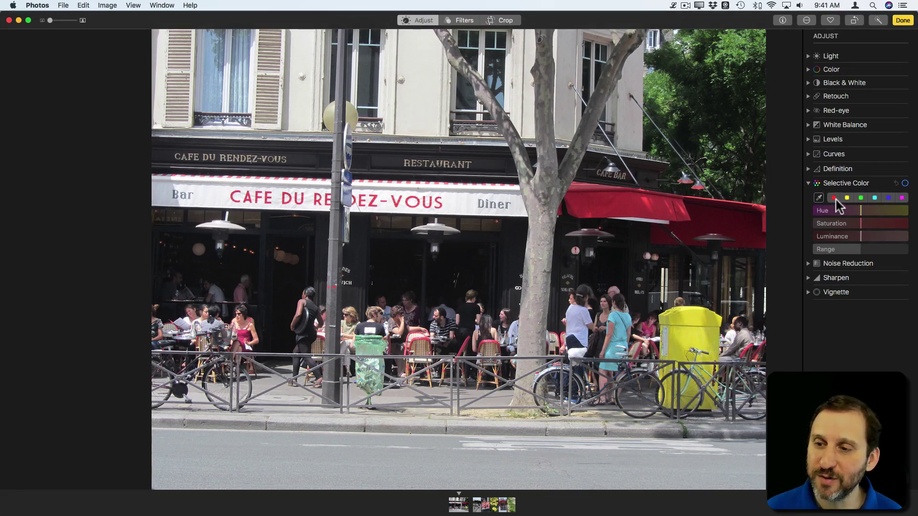
# - Sample the yellow bin and set Saturation -61.68, Luminance -34.42 and Range 0.21
pyautogui.click(818, 197)
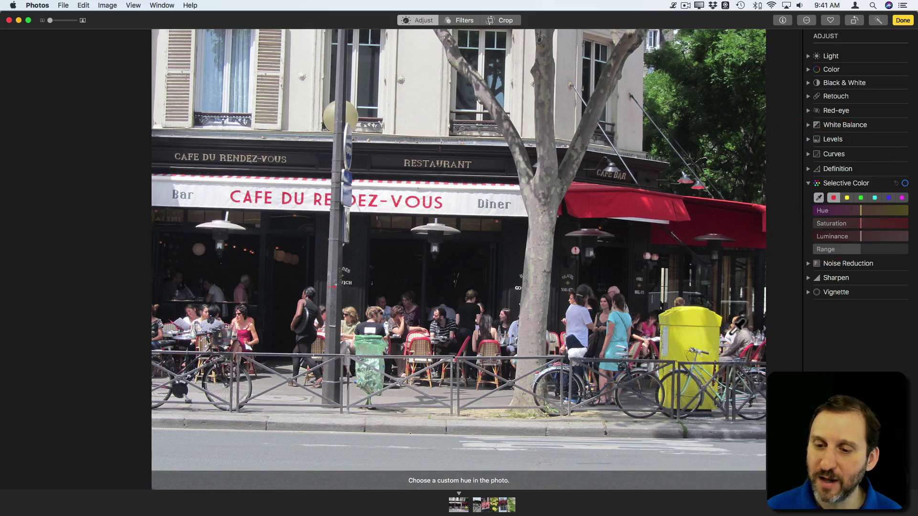
pyautogui.click(690, 330)
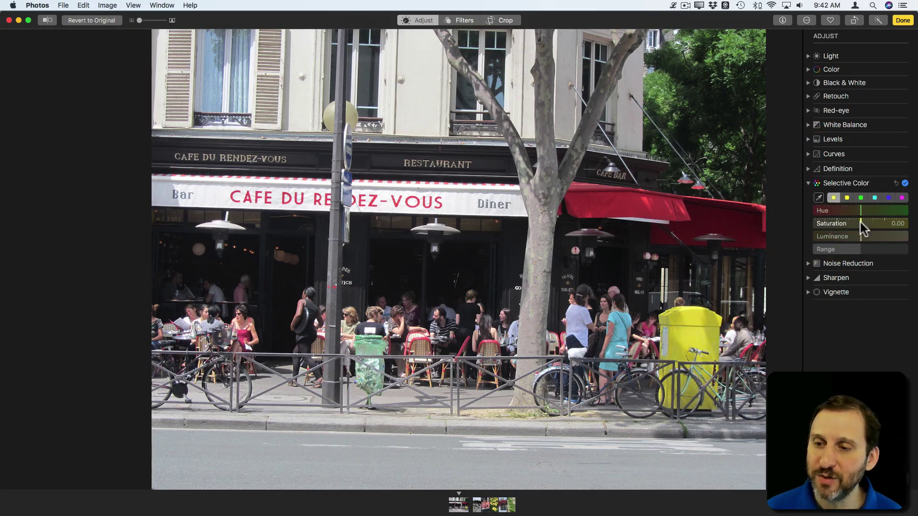
pyautogui.moveTo(859, 223); pyautogui.dragTo(831, 230)
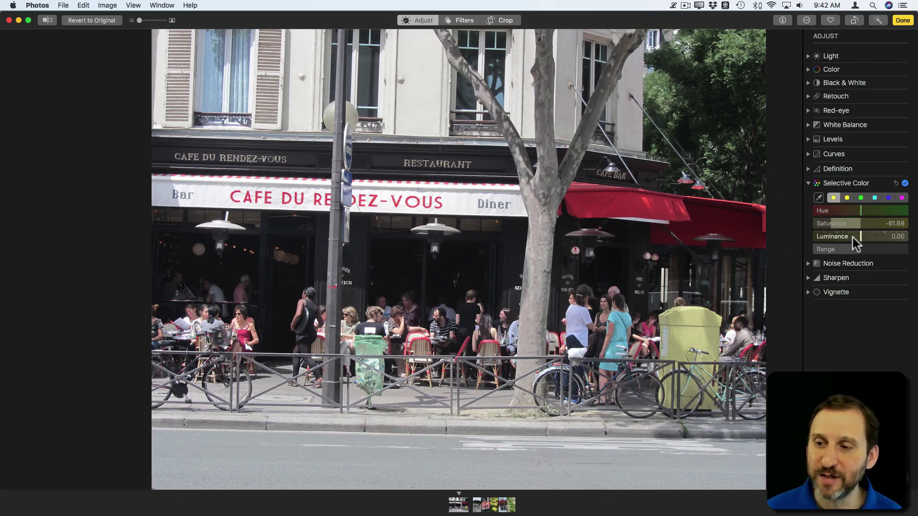
pyautogui.moveTo(859, 236); pyautogui.dragTo(836, 237)
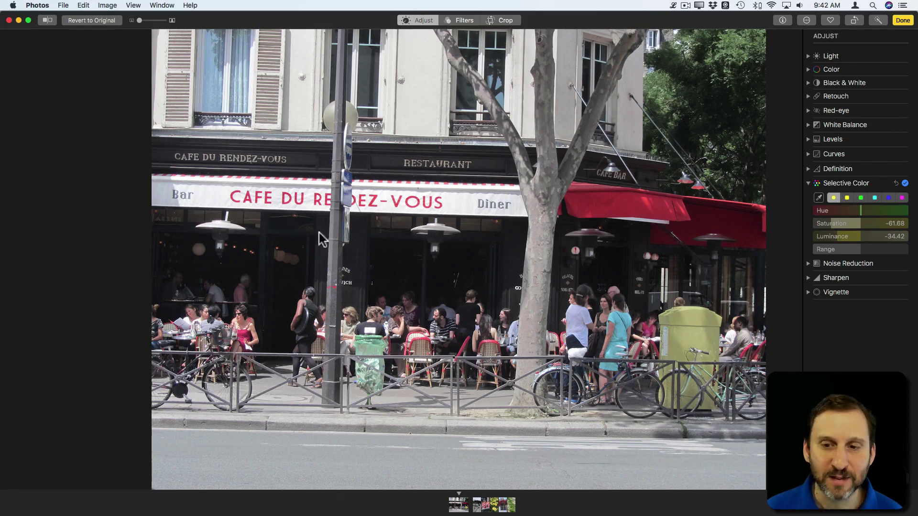
pyautogui.click(856, 248)
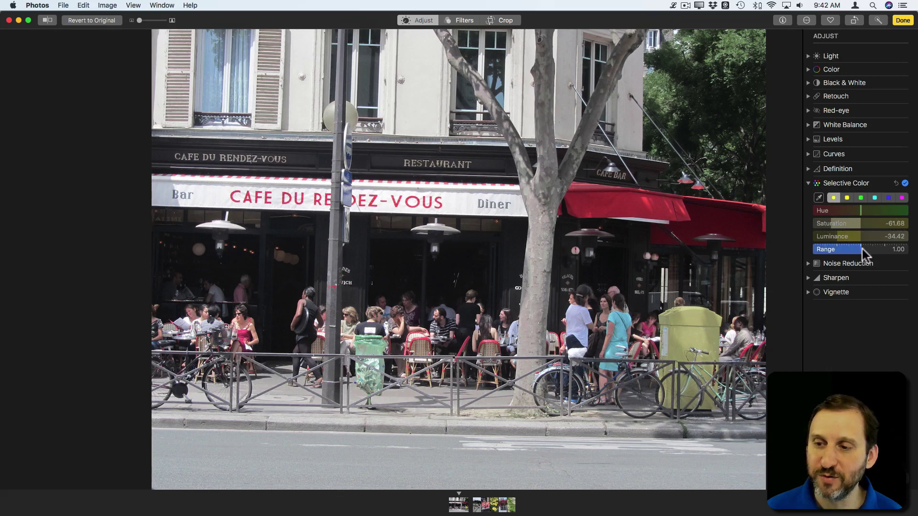
pyautogui.moveTo(860, 249); pyautogui.dragTo(822, 254)
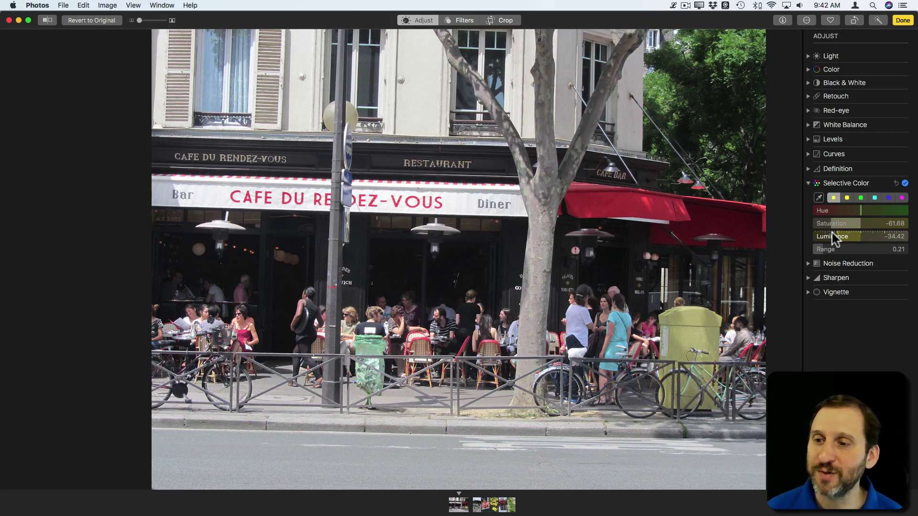
# - Reset Selective Color, boost the reds' saturation, and step through the yellow and green swatches
pyautogui.click(896, 183)
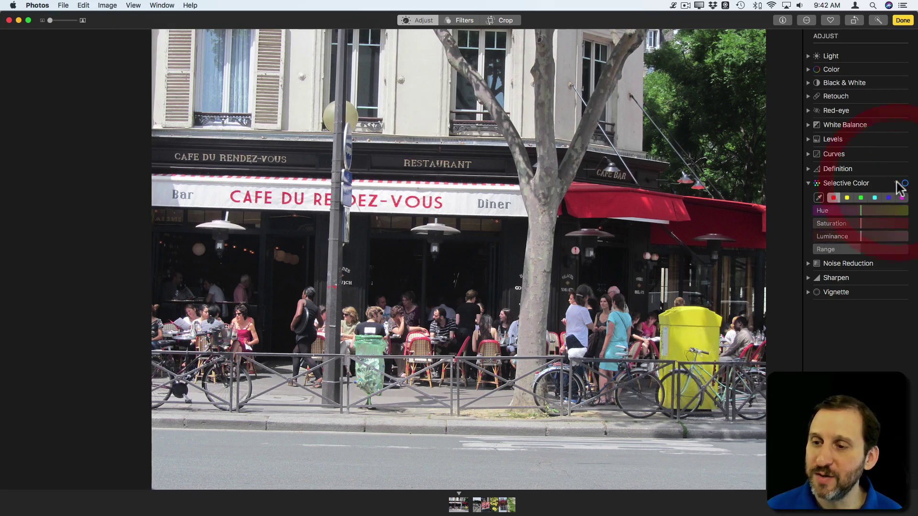
pyautogui.click(834, 197)
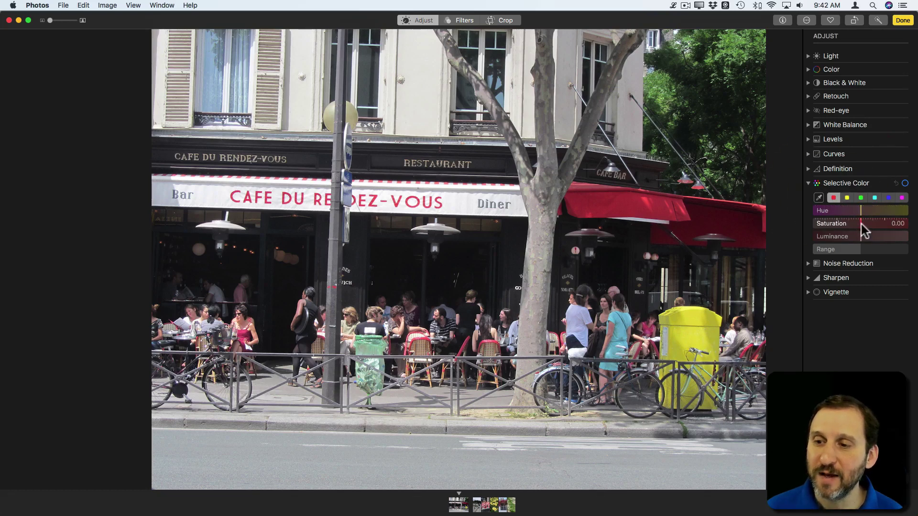
pyautogui.moveTo(861, 225)
pyautogui.mouseDown()
pyautogui.moveTo(874, 224)
pyautogui.moveTo(871, 234)
pyautogui.moveTo(877, 225)
pyautogui.mouseUp()
pyautogui.click(847, 197)
pyautogui.click(862, 197)
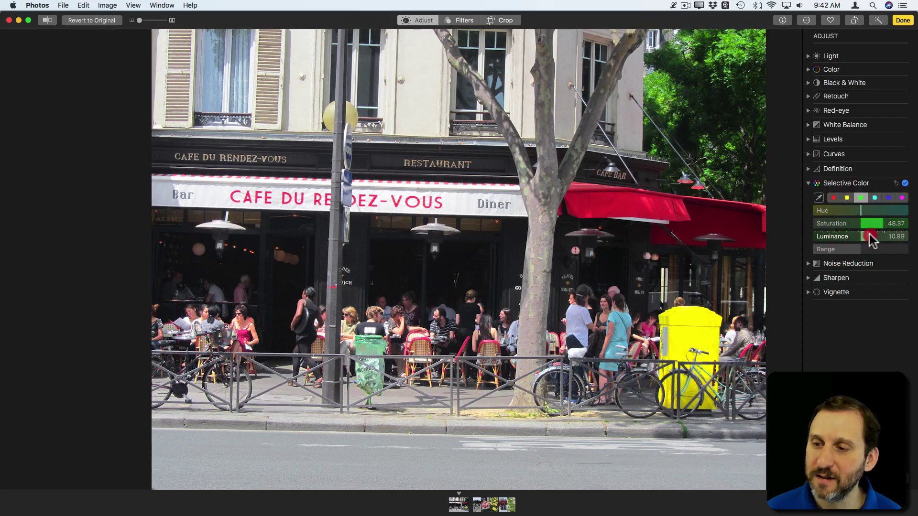
# - Boost the saturation of the cyan and blue tones
pyautogui.click(875, 198)
pyautogui.moveTo(864, 224); pyautogui.dragTo(881, 226)
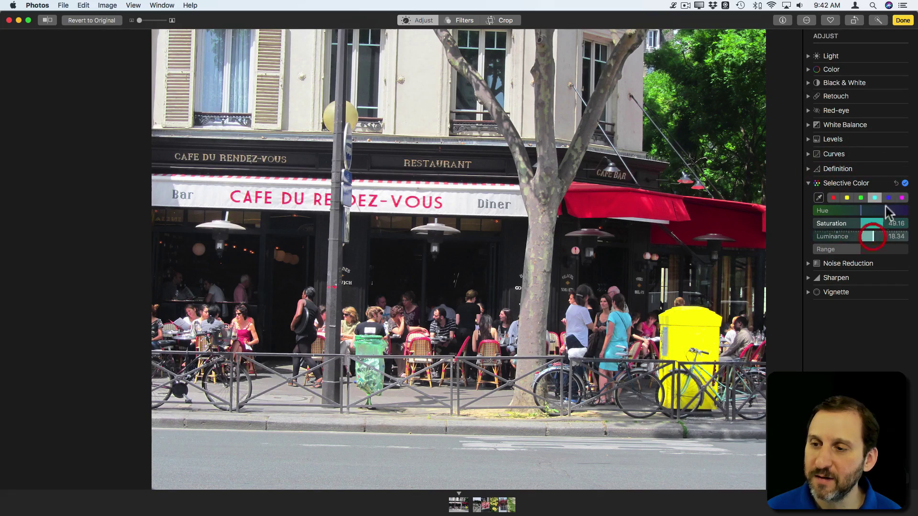
pyautogui.click(889, 198)
pyautogui.moveTo(862, 225); pyautogui.dragTo(882, 228)
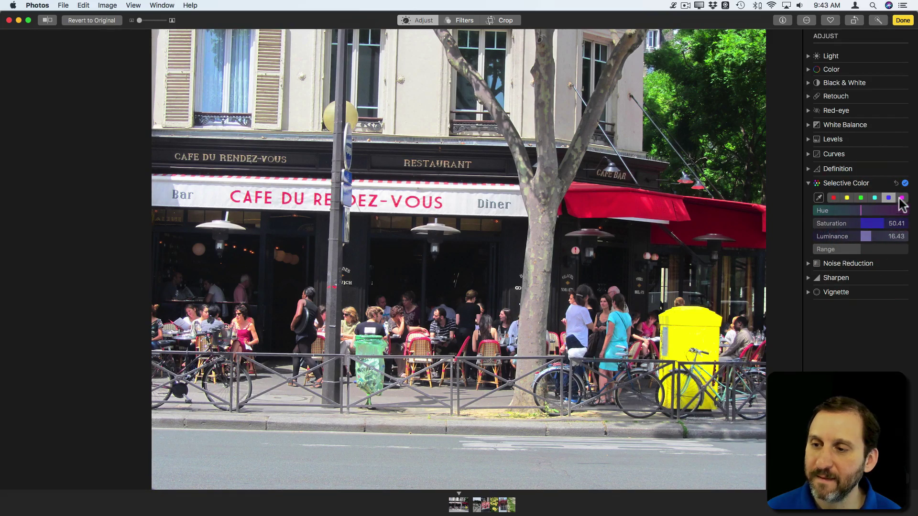
# - Raise the magentas to Saturation 51.07 and Luminance 17.66, then compare with the original
pyautogui.click(902, 198)
pyautogui.click(860, 223)
pyautogui.moveTo(883, 224); pyautogui.dragTo(871, 235)
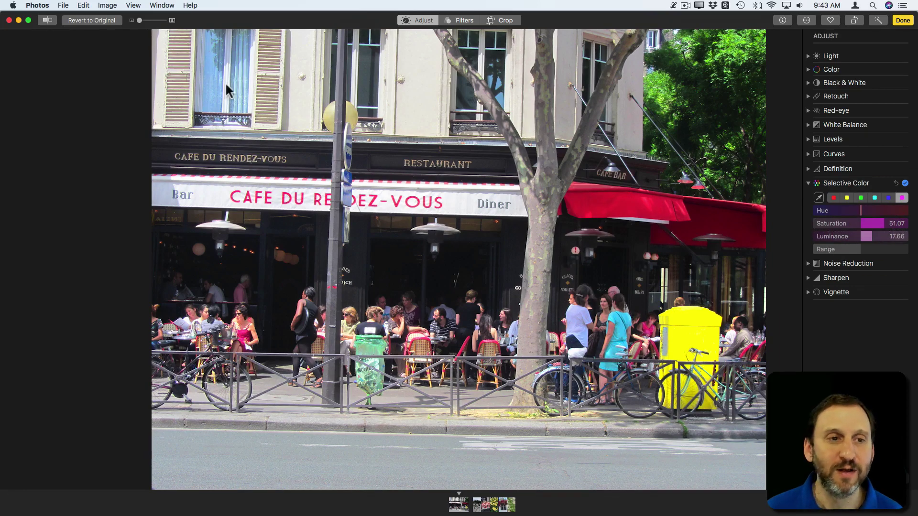
pyautogui.click(44, 20)
pyautogui.click(44, 20)
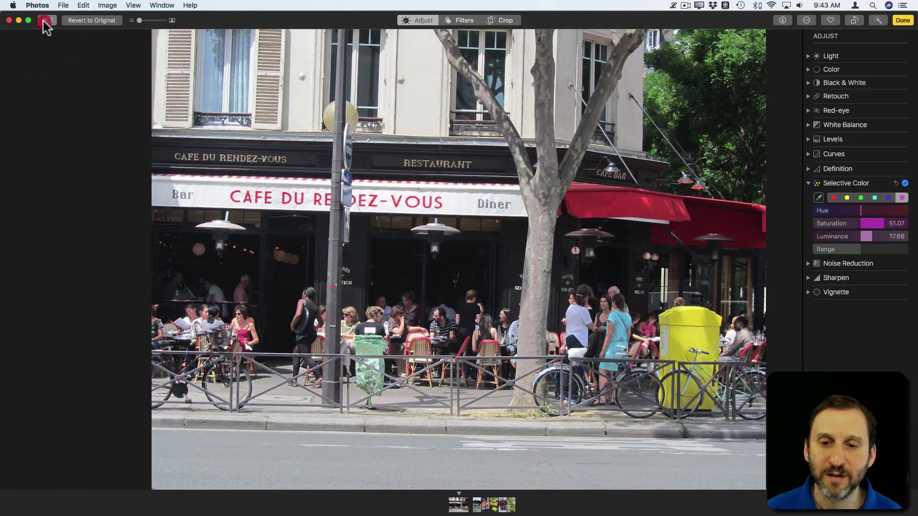
pyautogui.click(44, 21)
pyautogui.click(44, 20)
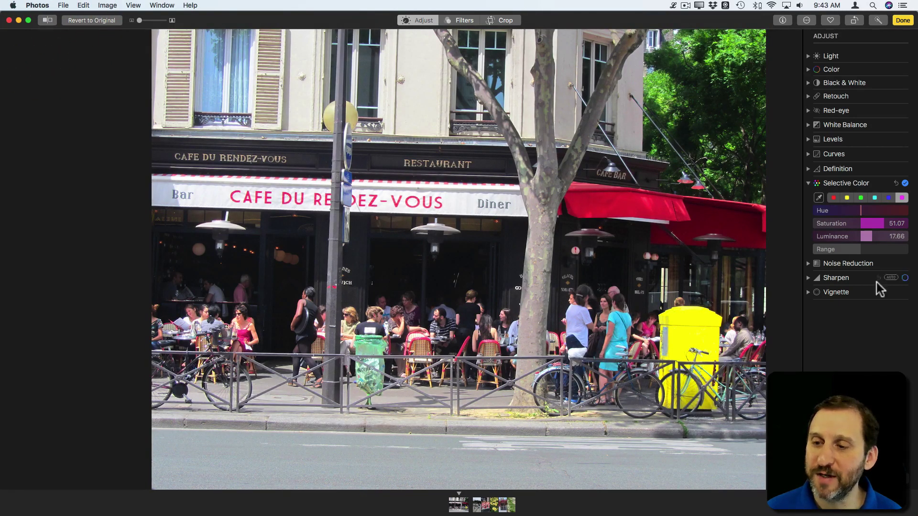
pyautogui.click(809, 69)
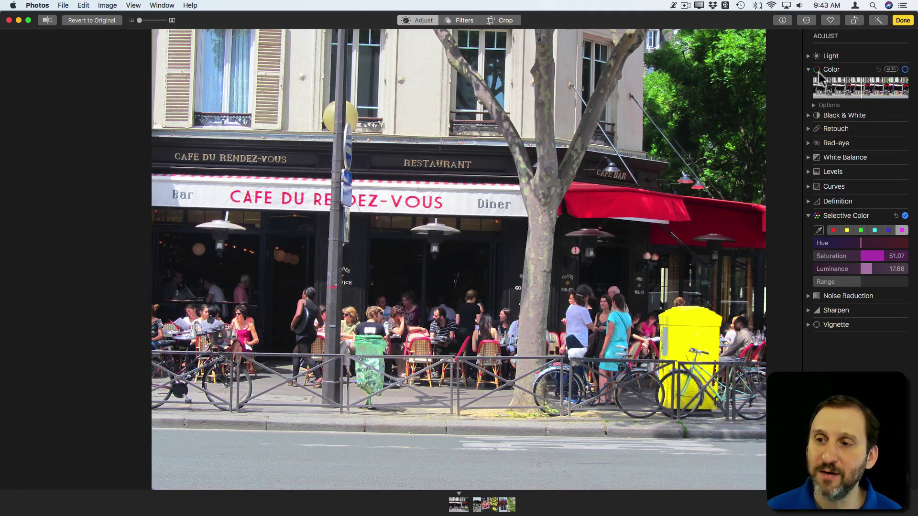
pyautogui.click(809, 70)
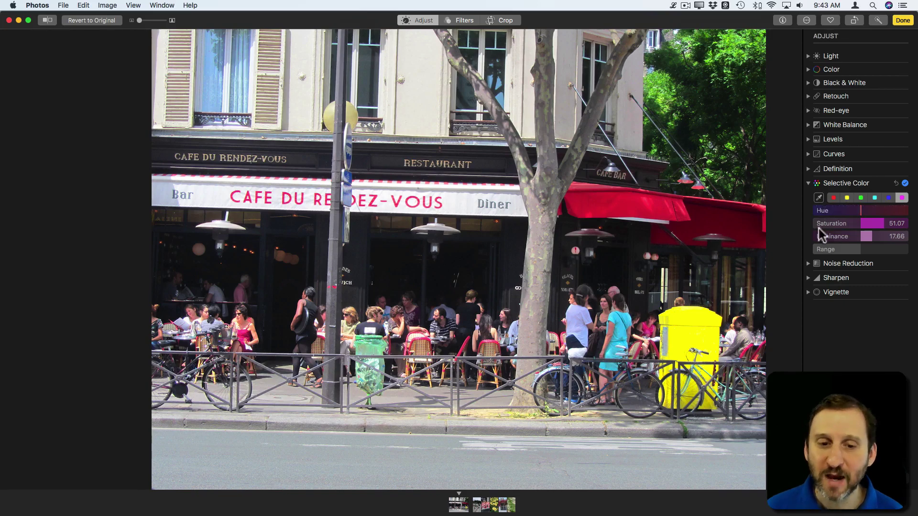
# - Drop the yellows to Saturation -48.94 and Luminance -25.01, then compare with the original
pyautogui.click(847, 197)
pyautogui.moveTo(884, 225); pyautogui.dragTo(838, 222)
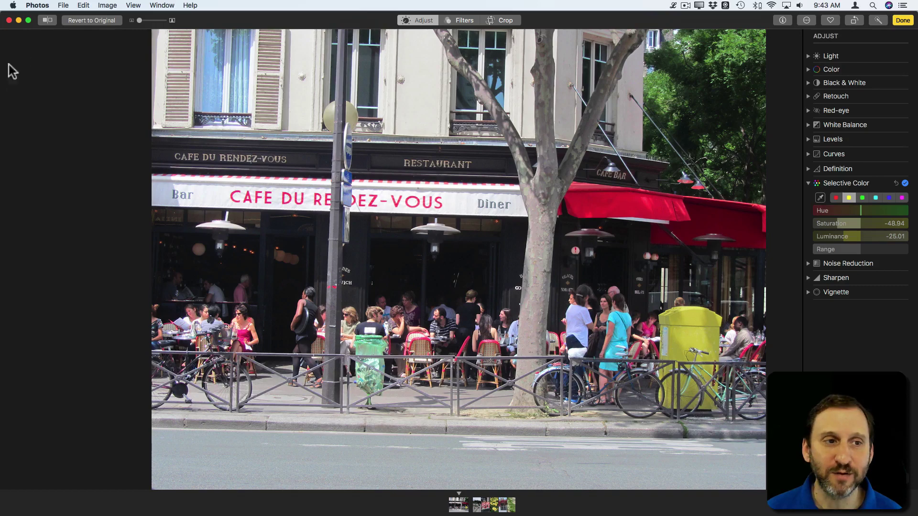
pyautogui.click(44, 20)
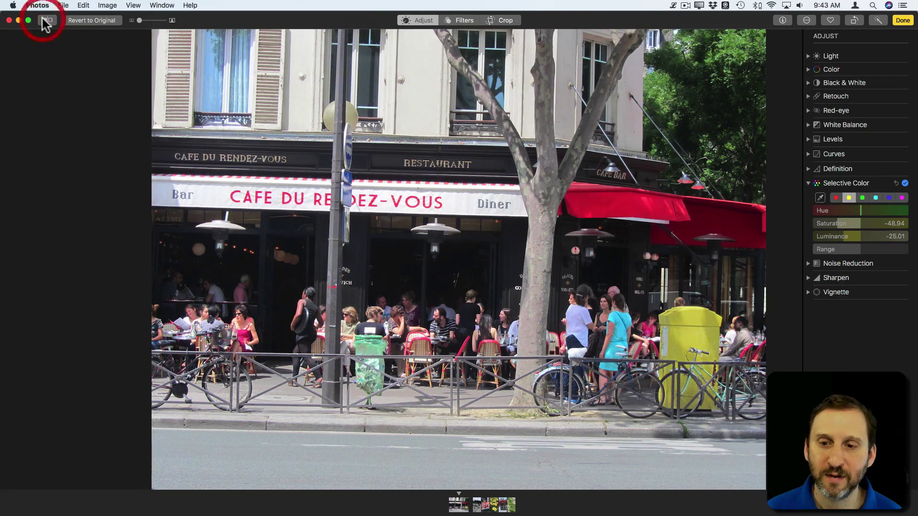
pyautogui.click(44, 21)
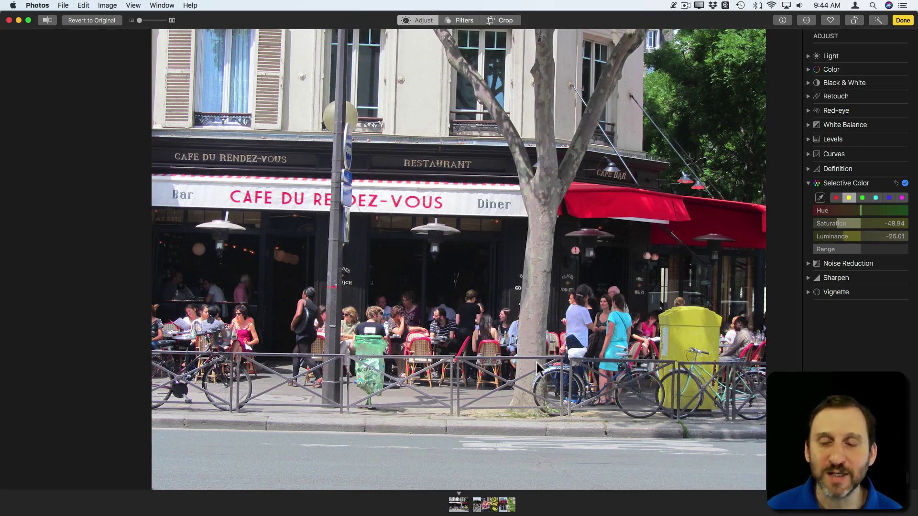
# - Enter 40 as the yellows' Saturation value, leaving Luminance at -25.01
pyautogui.click(896, 224)
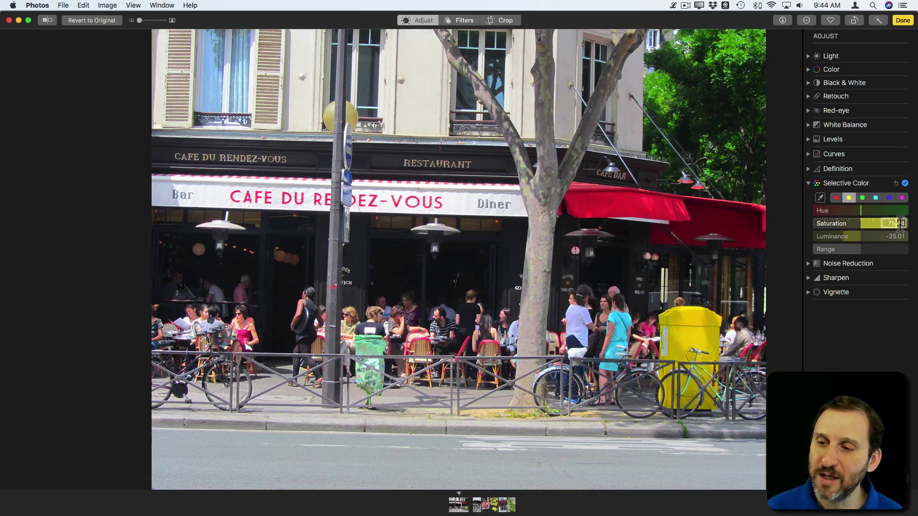
pyautogui.doubleClick(897, 223)
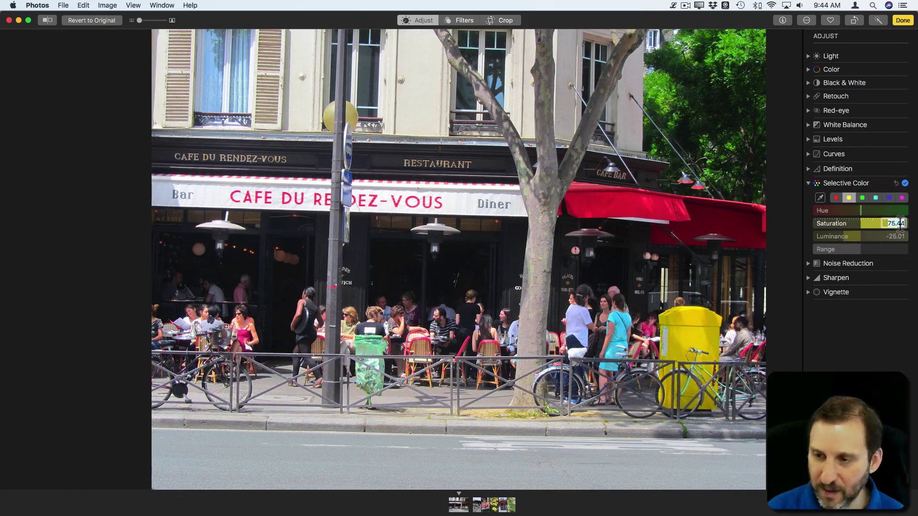
pyautogui.write('40')
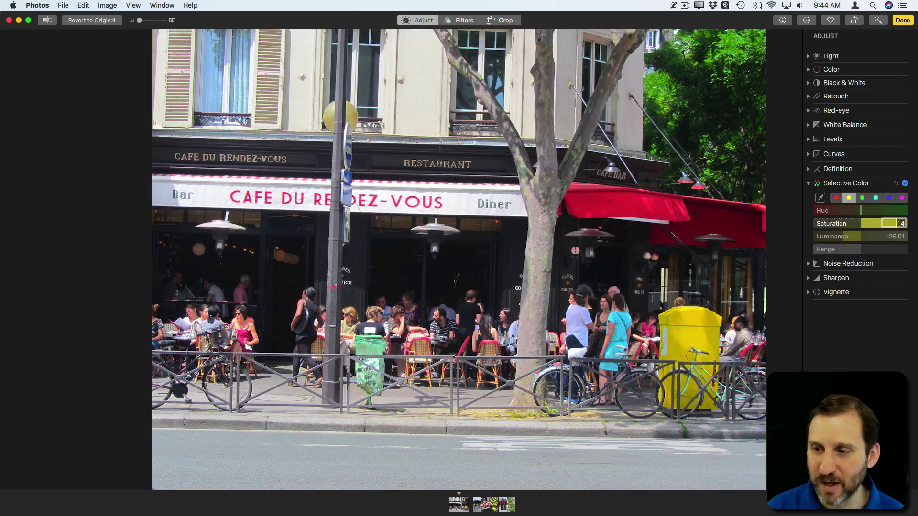
pyautogui.press('Return')
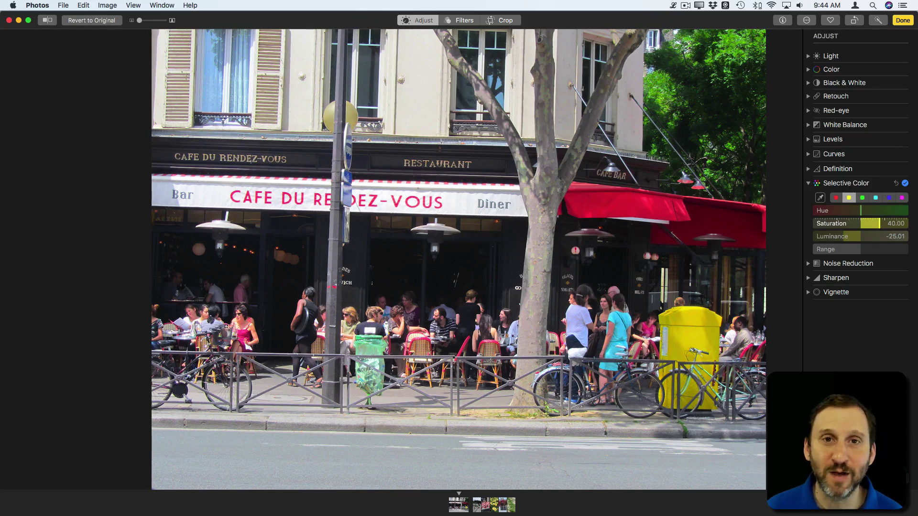